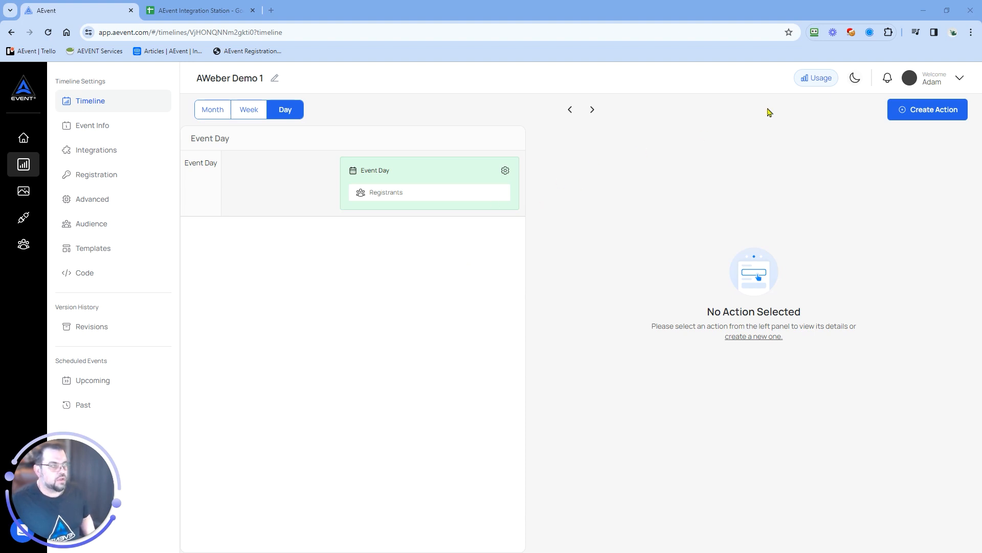
# Start a new Event day action for Registrants, using a relative time of 05 minutes before the event
pyautogui.click(927, 111)
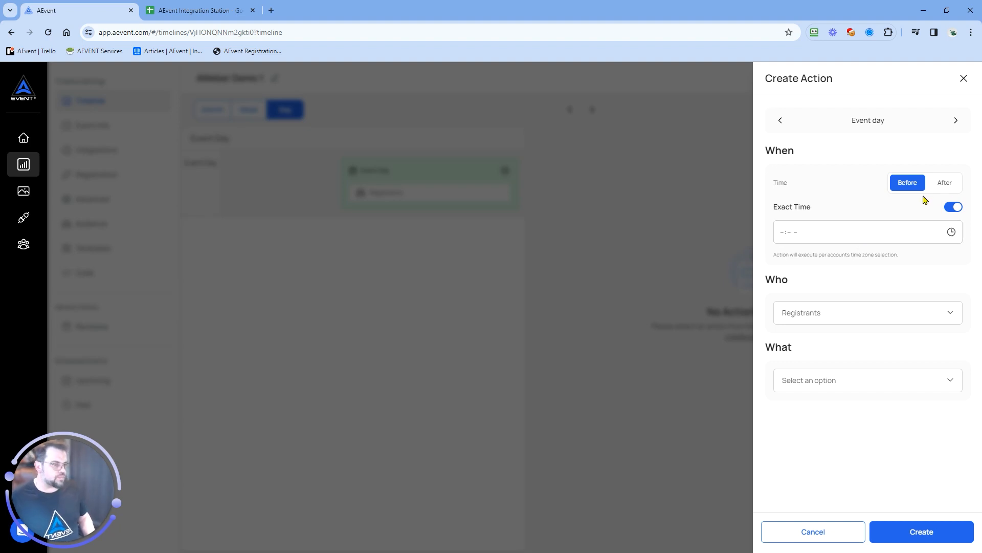
pyautogui.click(955, 208)
pyautogui.click(945, 183)
pyautogui.click(911, 184)
pyautogui.click(880, 231)
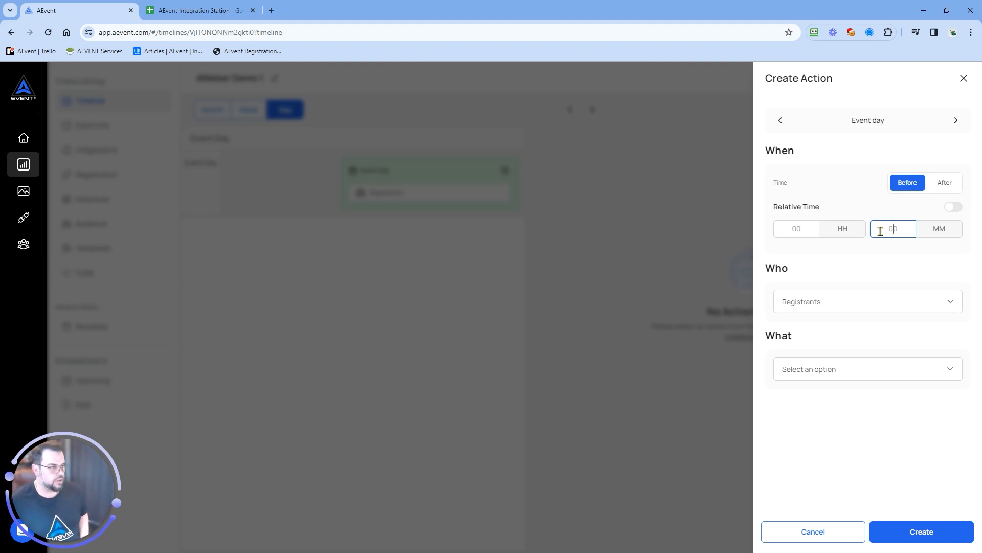
pyautogui.click(858, 305)
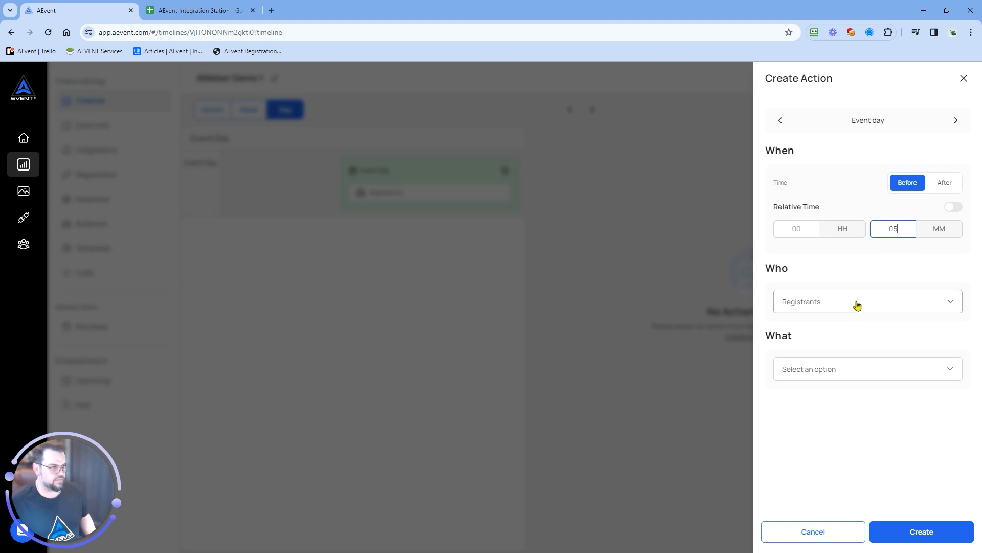
pyautogui.click(856, 330)
# Assign the AEvent Demo - AWEBER integration's Subscriber Move List action with the list ending in "Demo List", and create the action
pyautogui.click(835, 375)
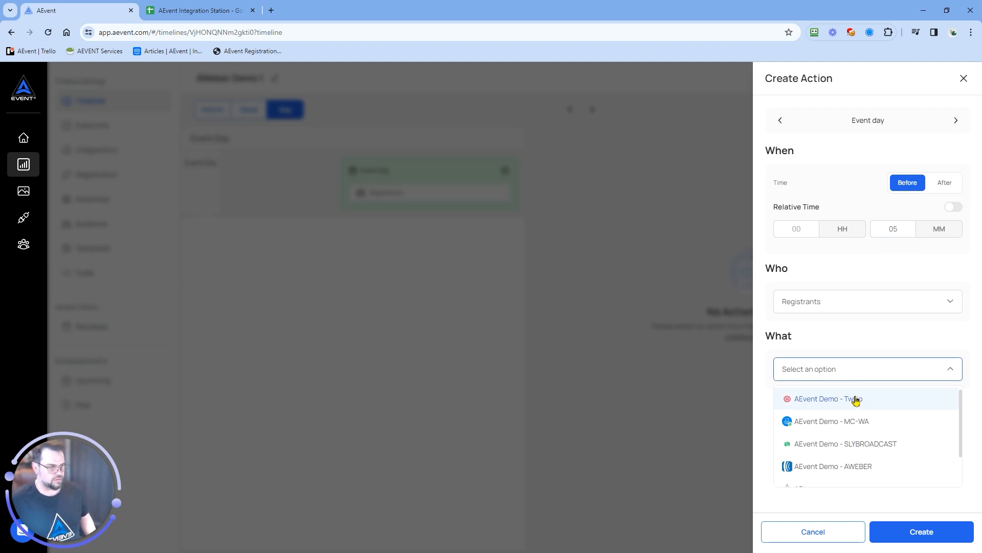
pyautogui.click(827, 467)
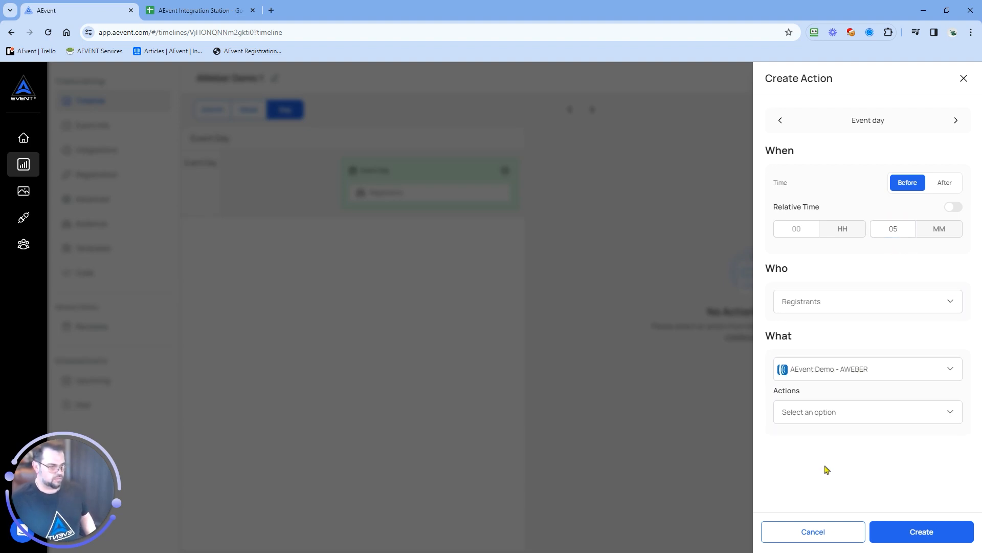
pyautogui.click(827, 415)
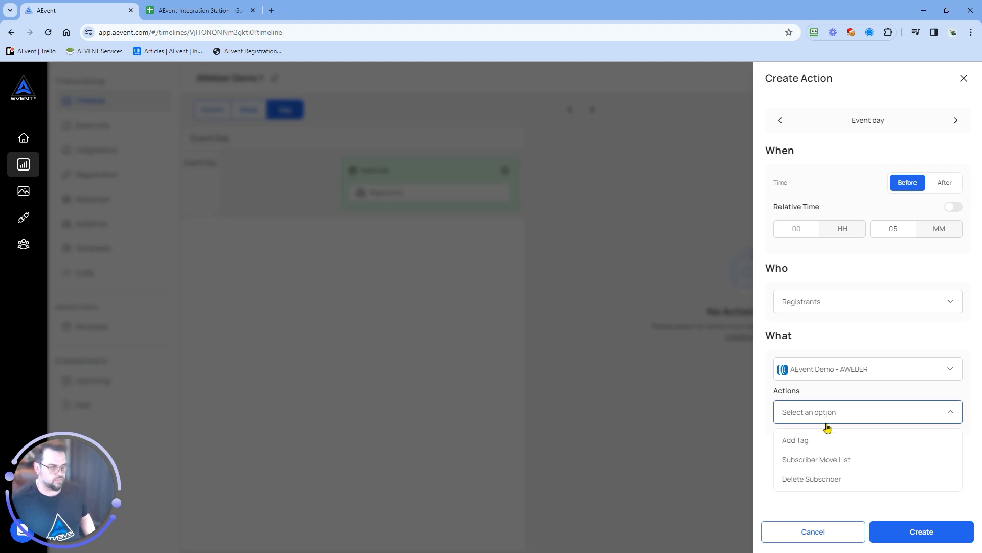
pyautogui.click(815, 461)
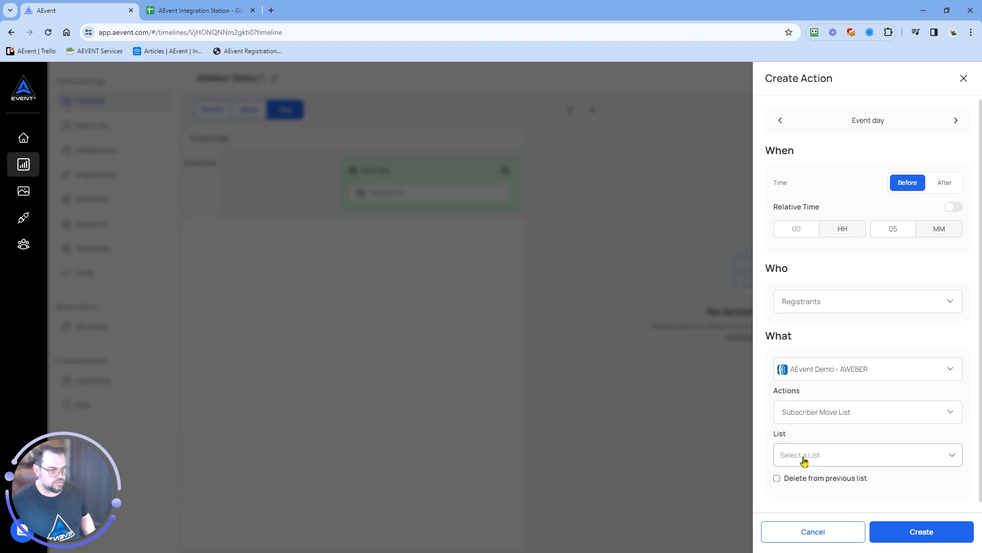
pyautogui.click(825, 456)
pyautogui.scroll(-5, 827, 460)
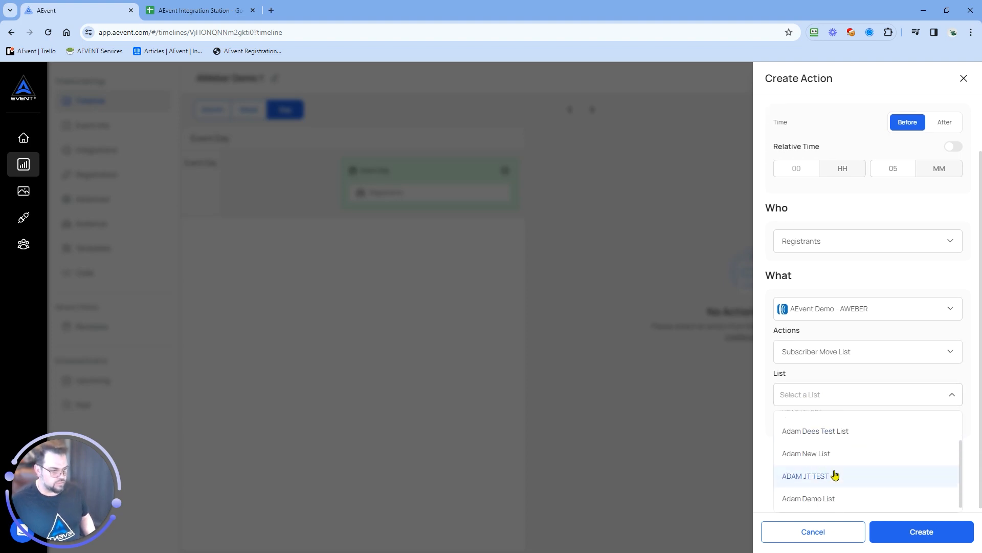
pyautogui.click(809, 498)
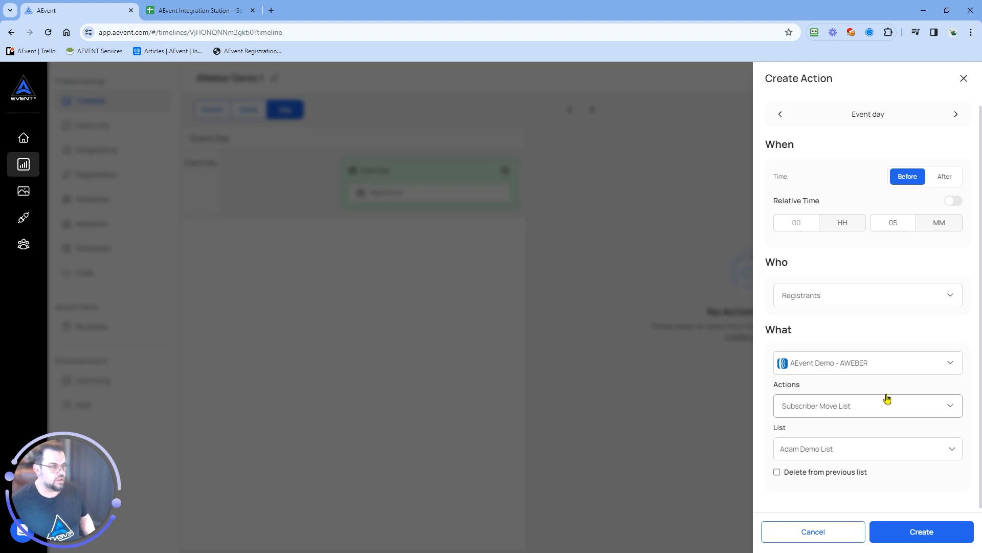
pyautogui.click(930, 533)
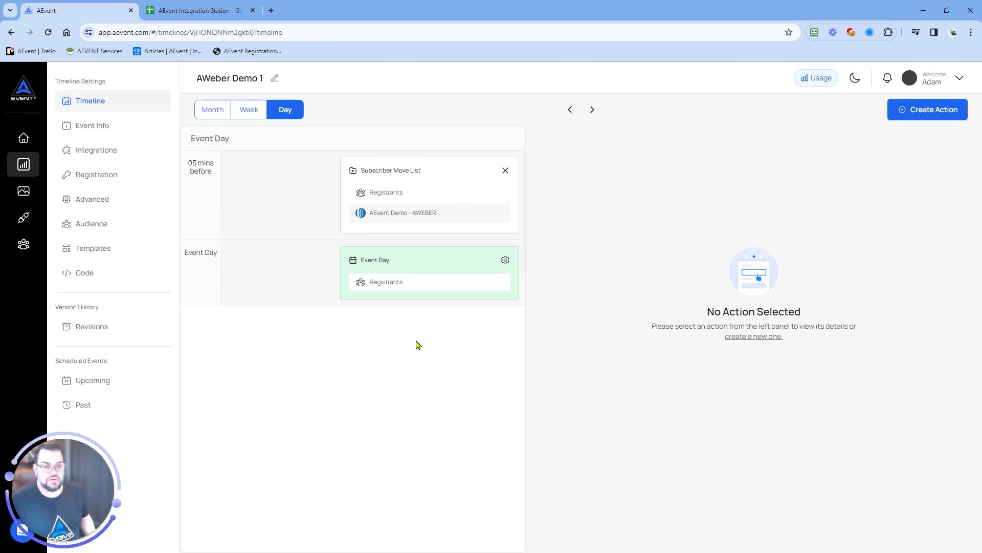
# Start another Event day action for the Attendee audience, using a relative time of 1 hour 30 minutes after the event
pyautogui.click(911, 114)
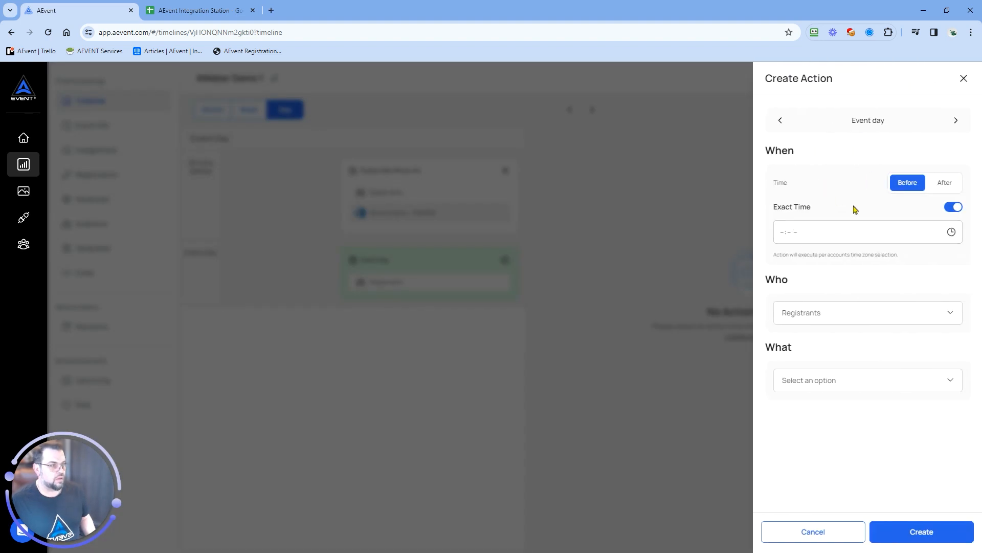
pyautogui.click(945, 185)
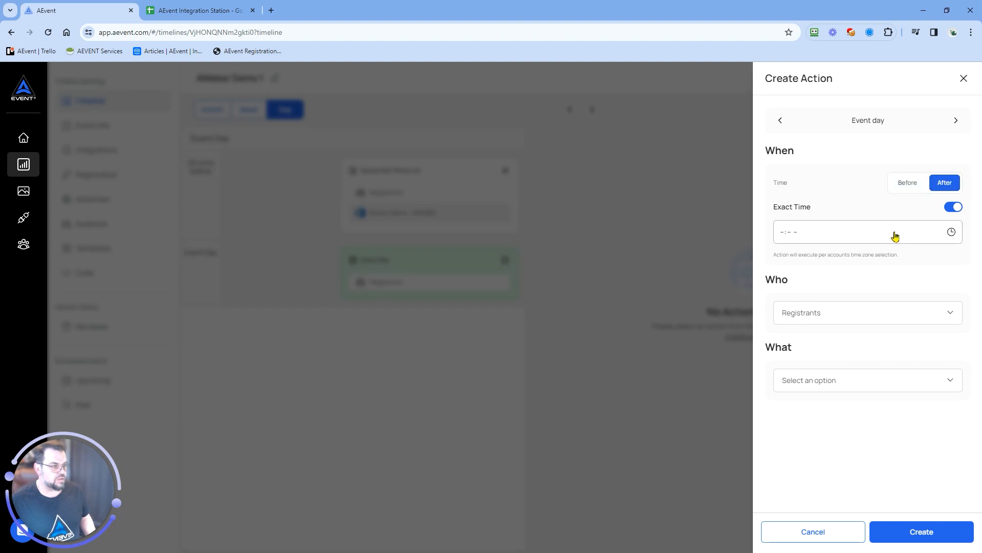
pyautogui.click(849, 238)
pyautogui.click(954, 206)
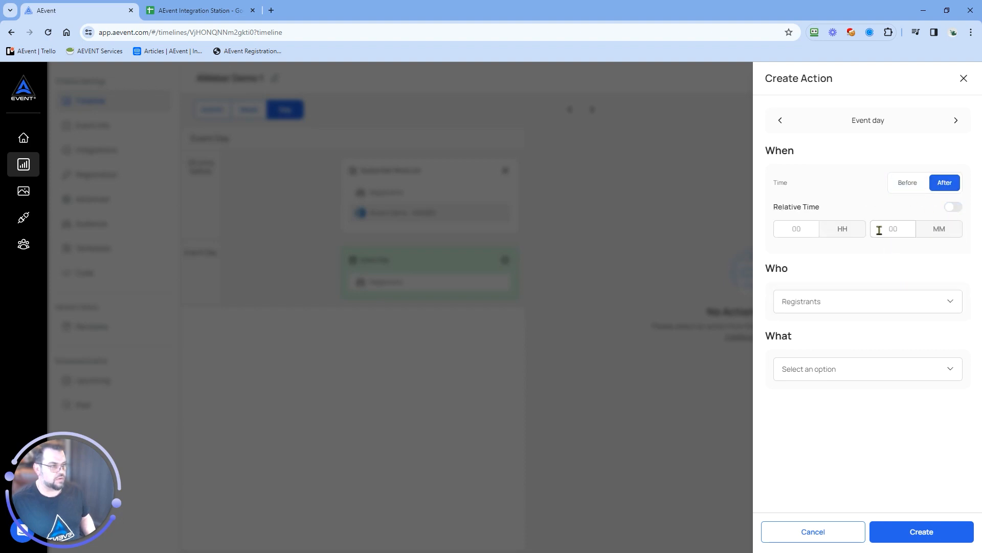
pyautogui.click(802, 229)
pyautogui.write('1')
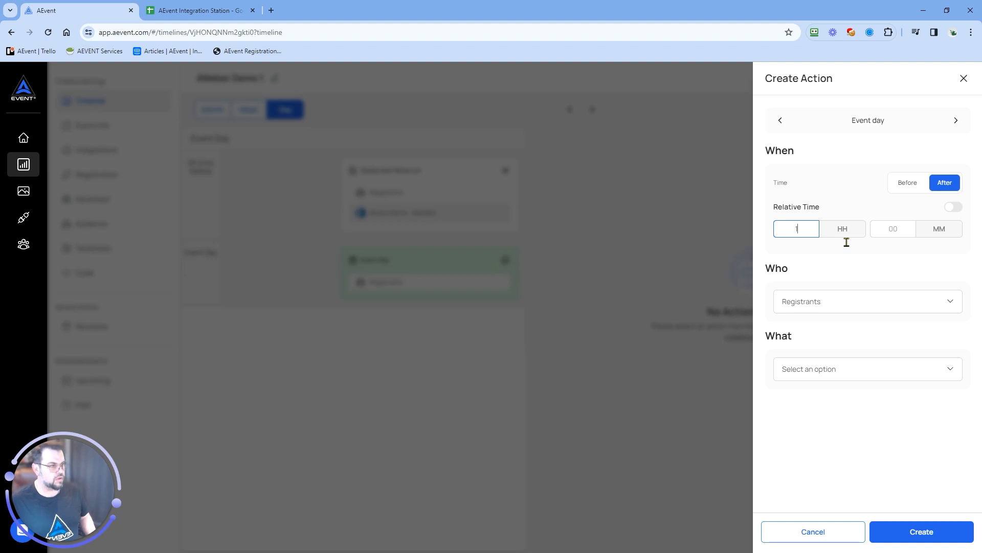
pyautogui.click(893, 233)
pyautogui.write('30')
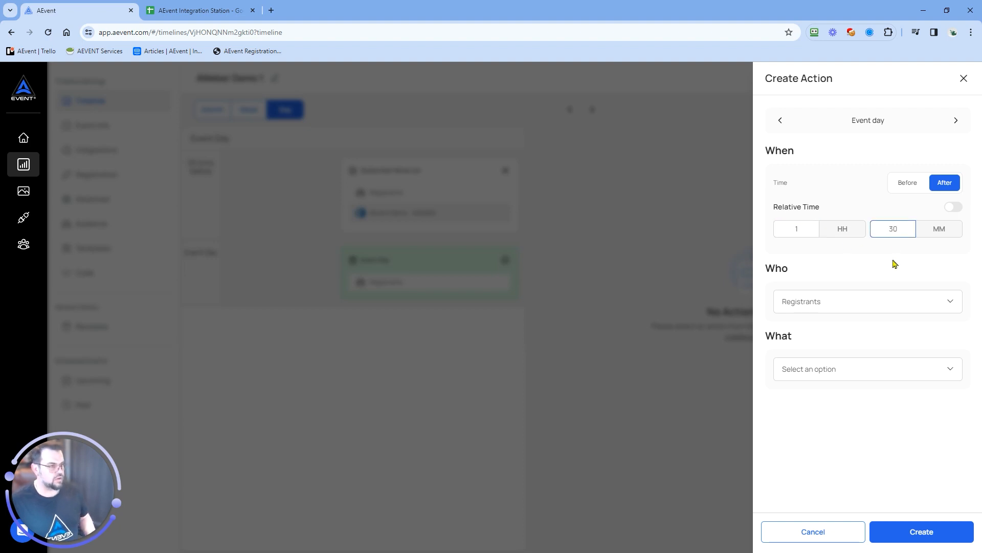
pyautogui.click(877, 302)
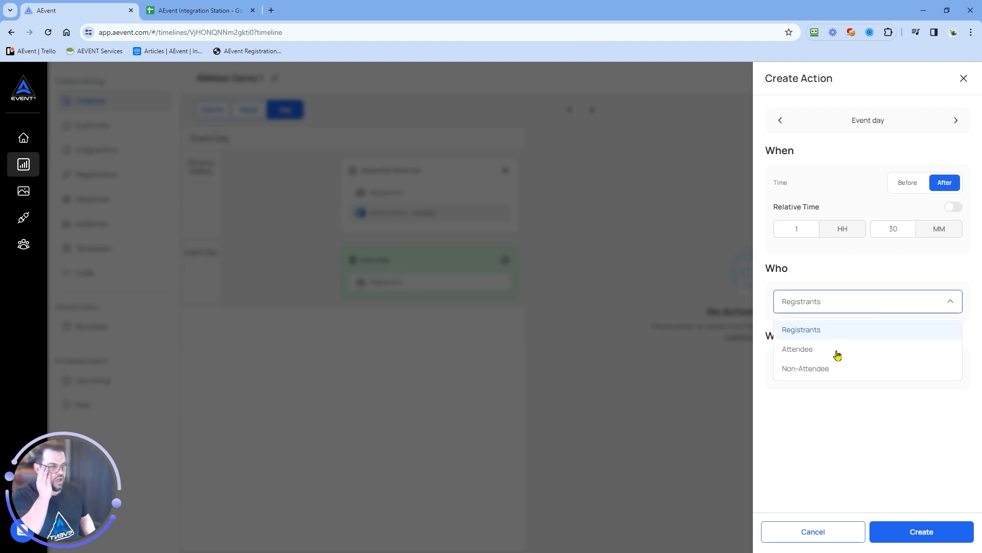
pyautogui.click(807, 353)
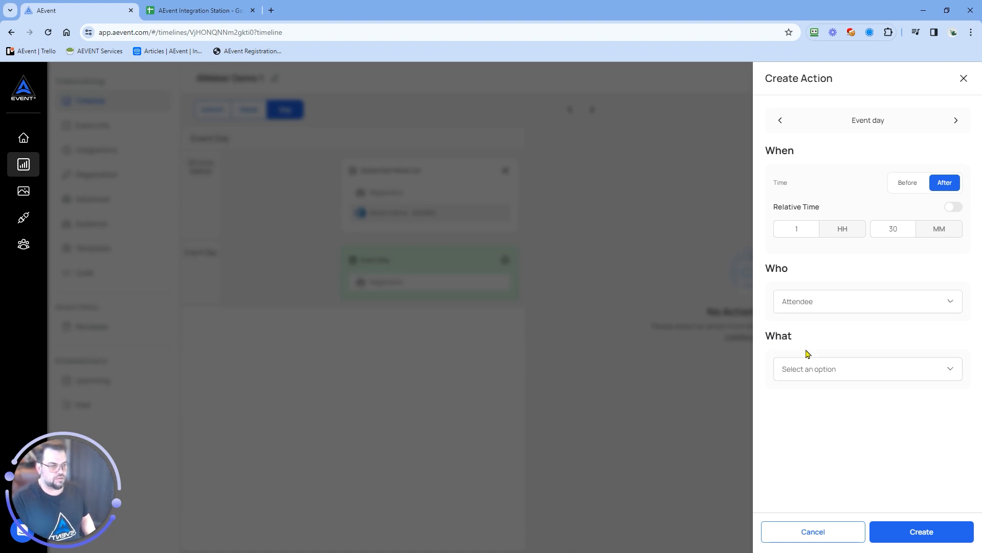
# Assign the AEvent Demo - AWEBER Add Tag action with the tag name "Attendee" and create the action
pyautogui.click(847, 373)
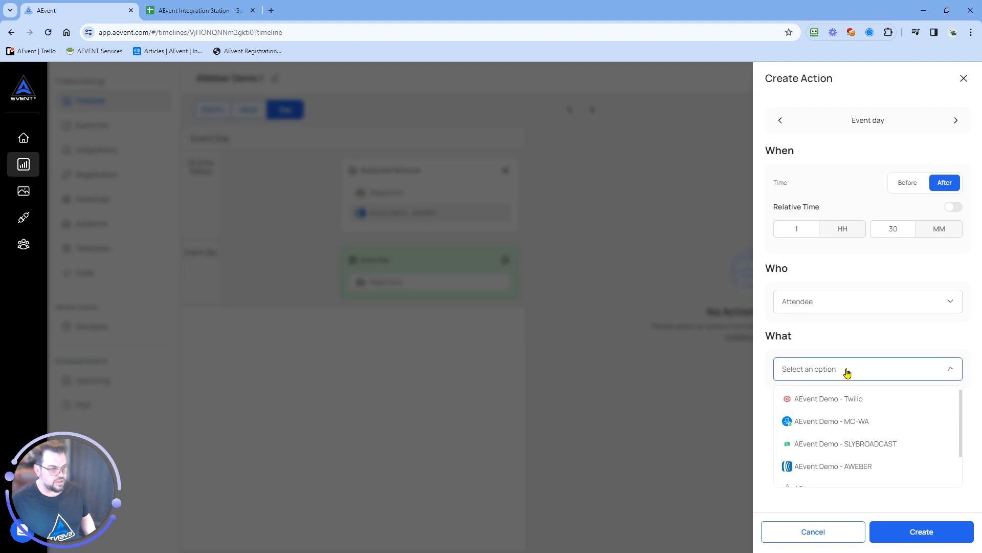
pyautogui.click(812, 467)
pyautogui.click(828, 414)
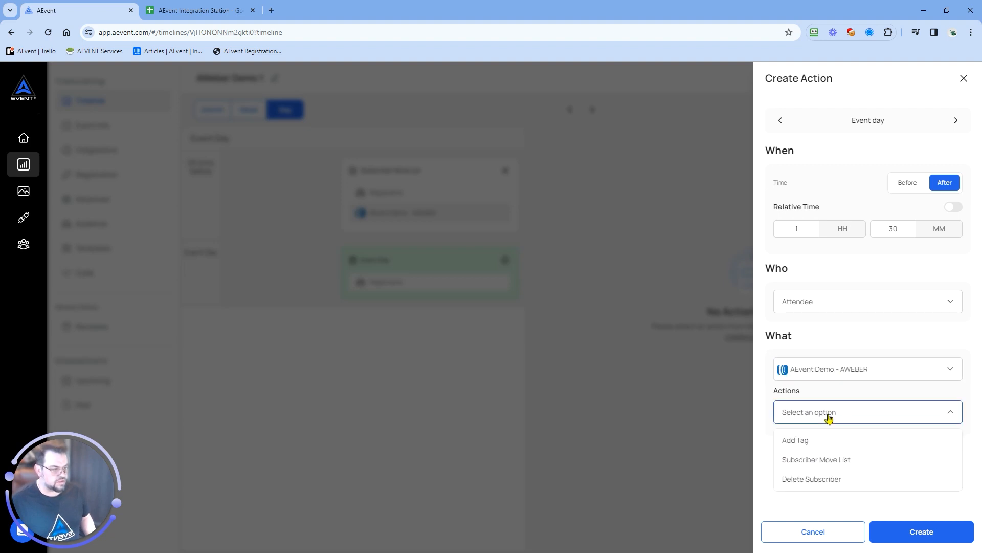
pyautogui.click(796, 441)
pyautogui.click(816, 452)
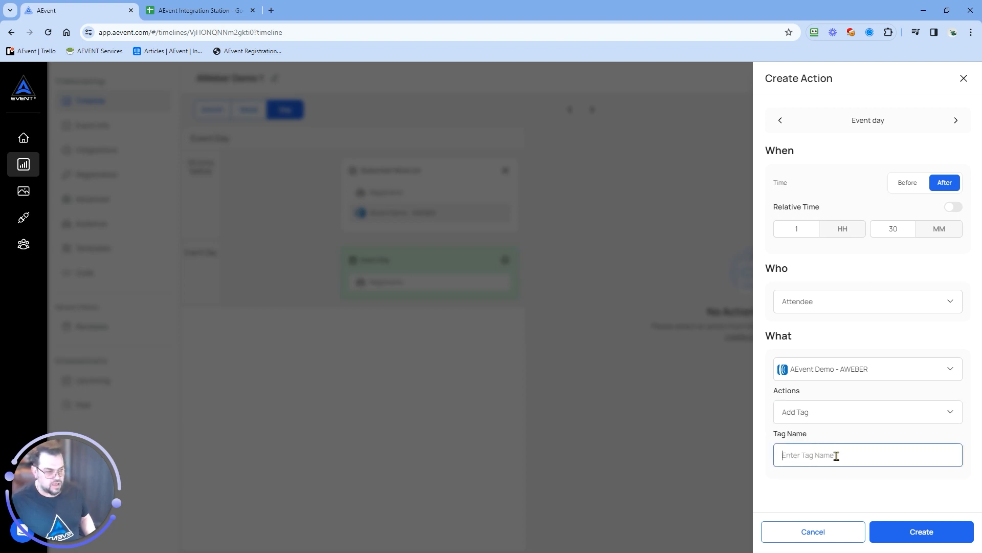
pyautogui.write('Attendee')
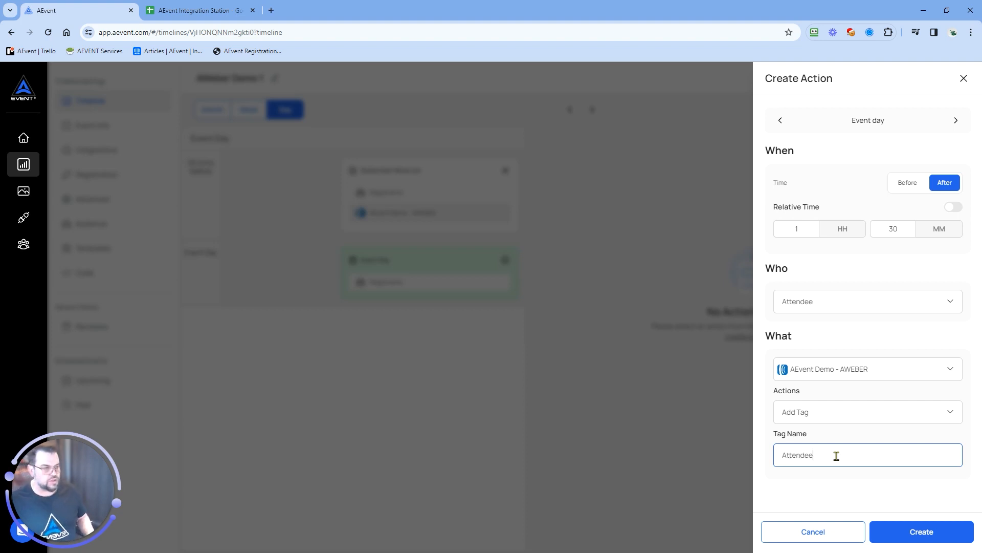
pyautogui.click(931, 532)
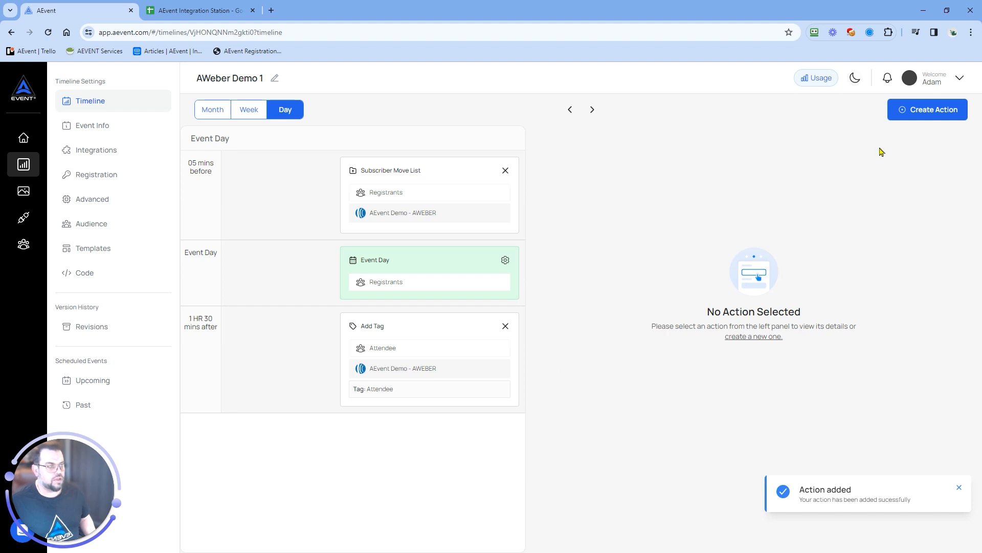
# Start a third Event day action, using a relative time of 02 hours 00 minutes after the event
pyautogui.click(943, 117)
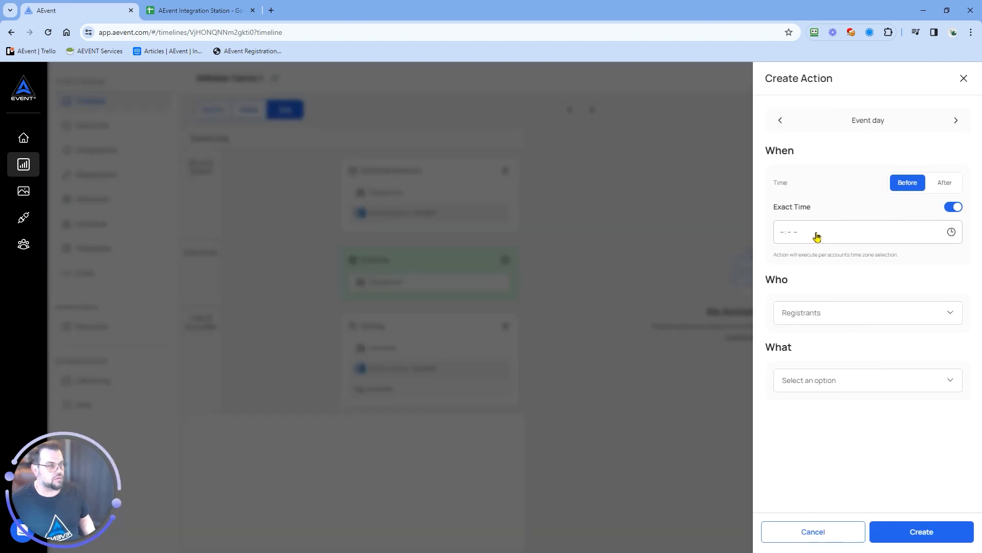
pyautogui.click(946, 183)
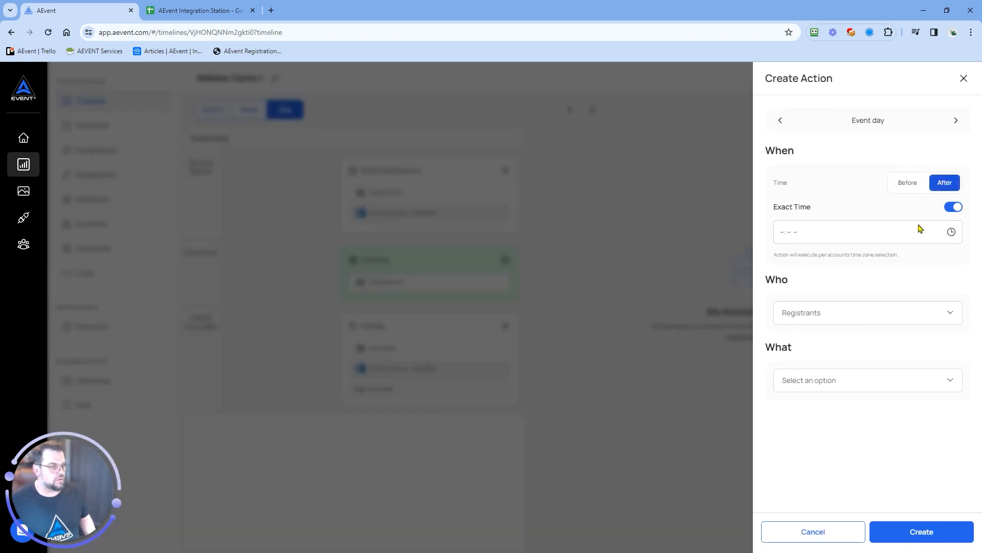
pyautogui.click(837, 234)
pyautogui.click(813, 281)
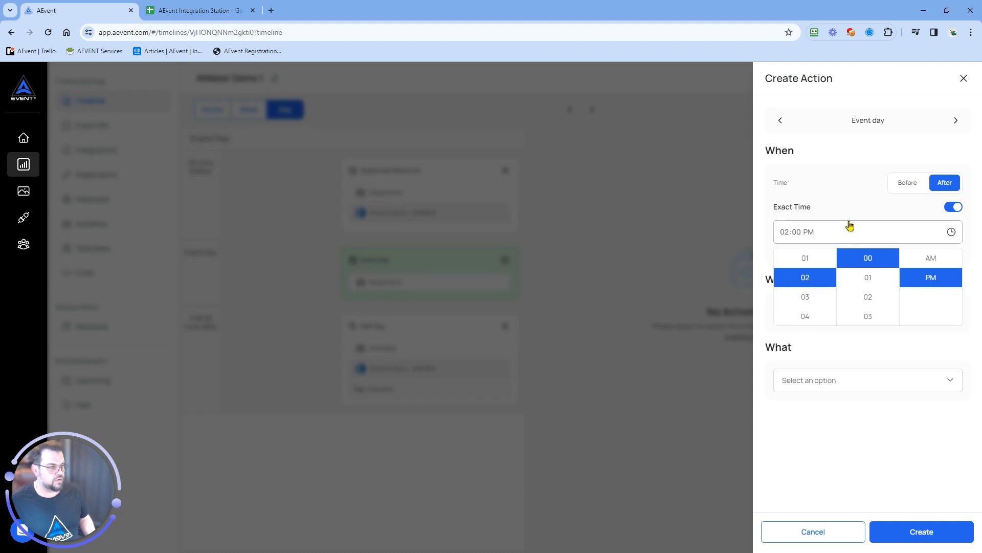
pyautogui.click(954, 207)
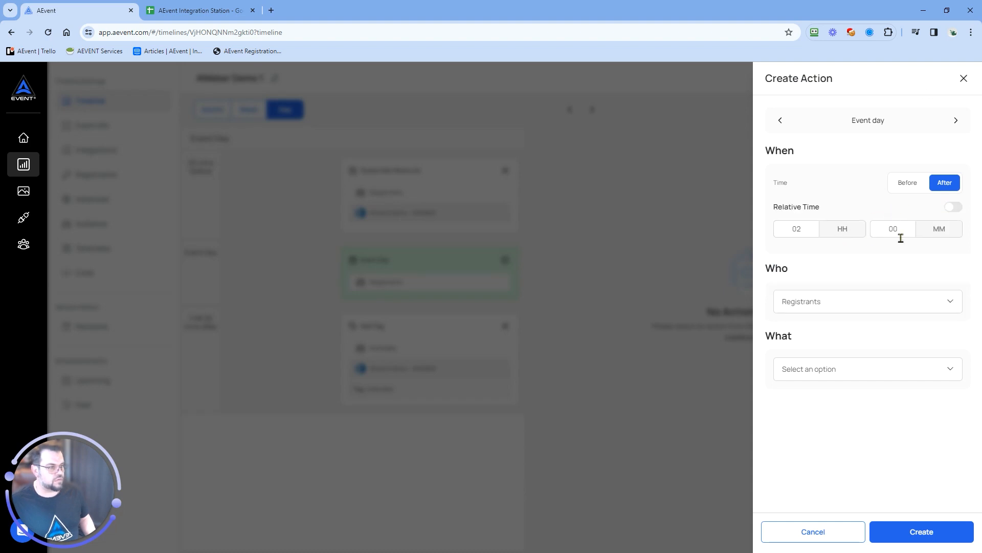
# Assign the AEvent Demo - AWEBER Delete Subscriber action to the Non-Attendee audience and create the action
pyautogui.click(833, 379)
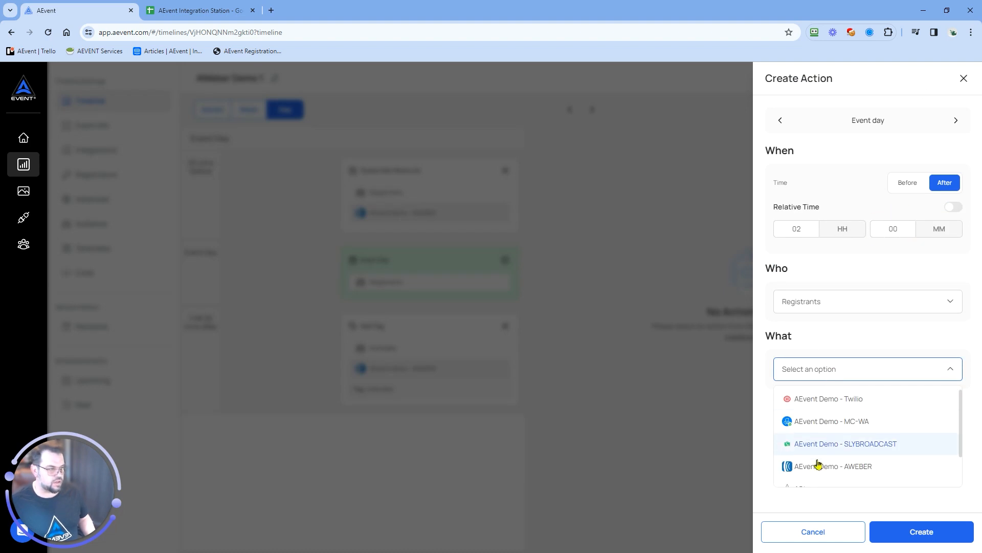
pyautogui.click(817, 466)
pyautogui.click(819, 419)
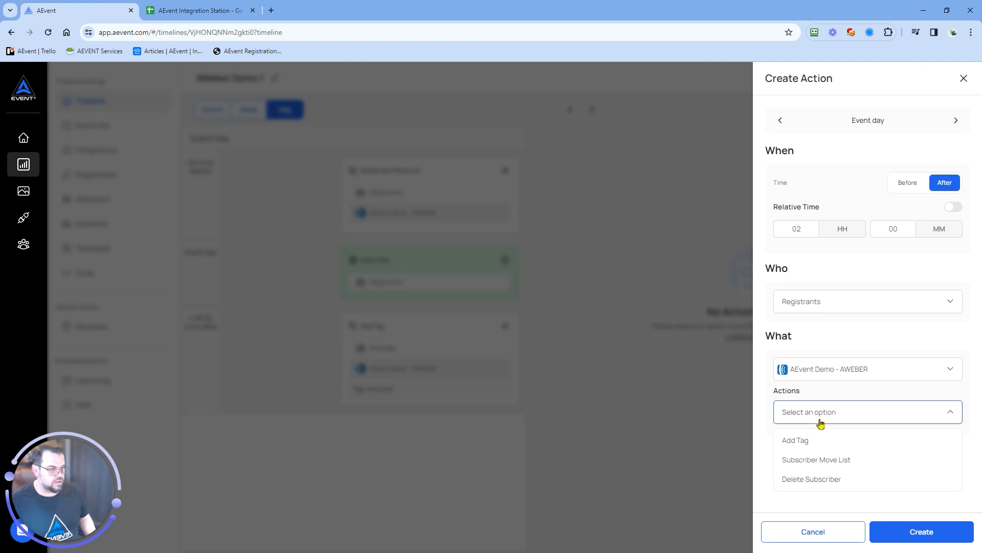
pyautogui.click(815, 479)
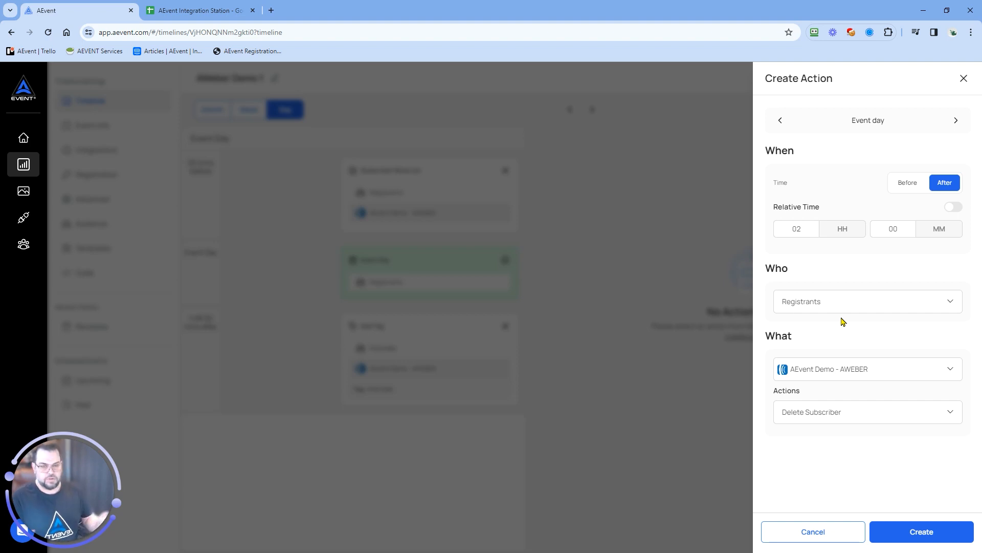
pyautogui.click(843, 307)
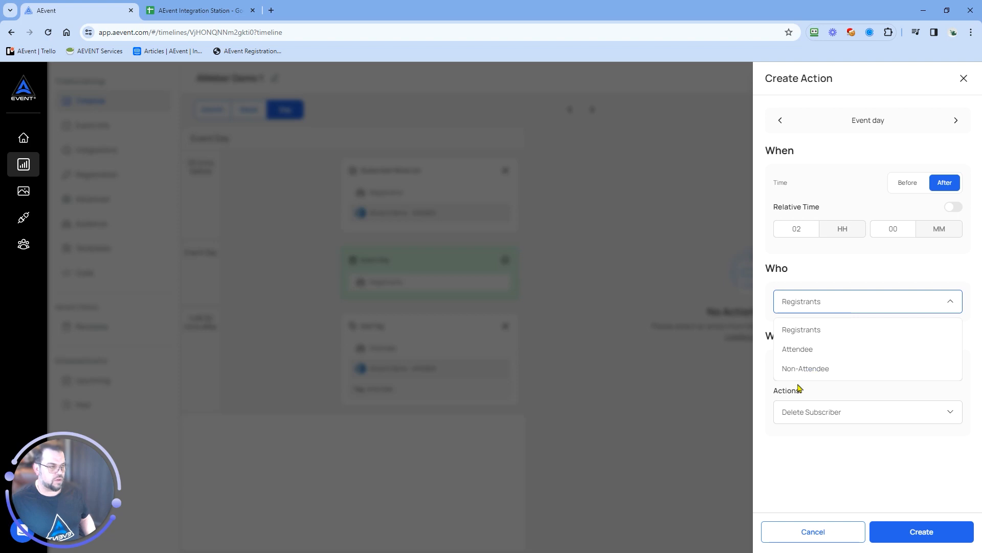
pyautogui.click(804, 369)
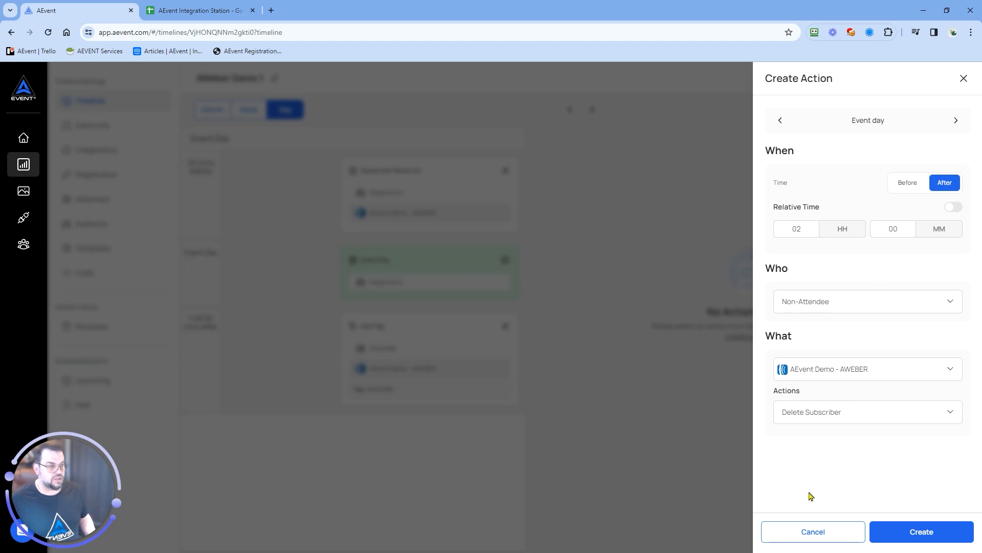
pyautogui.click(895, 535)
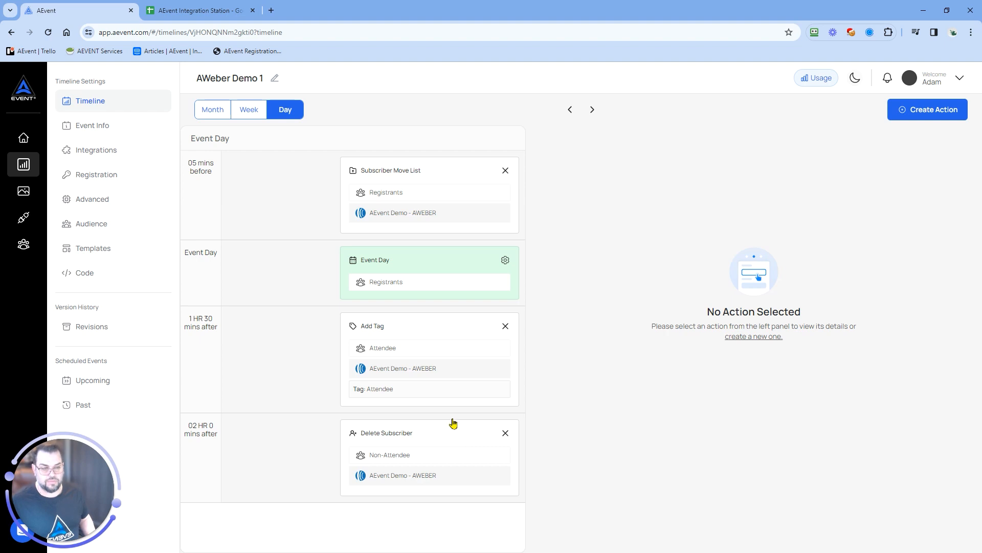
# View the support chat's messages and a blank new conversation, and close the chat without sending anything
pyautogui.moveTo(81, 514)
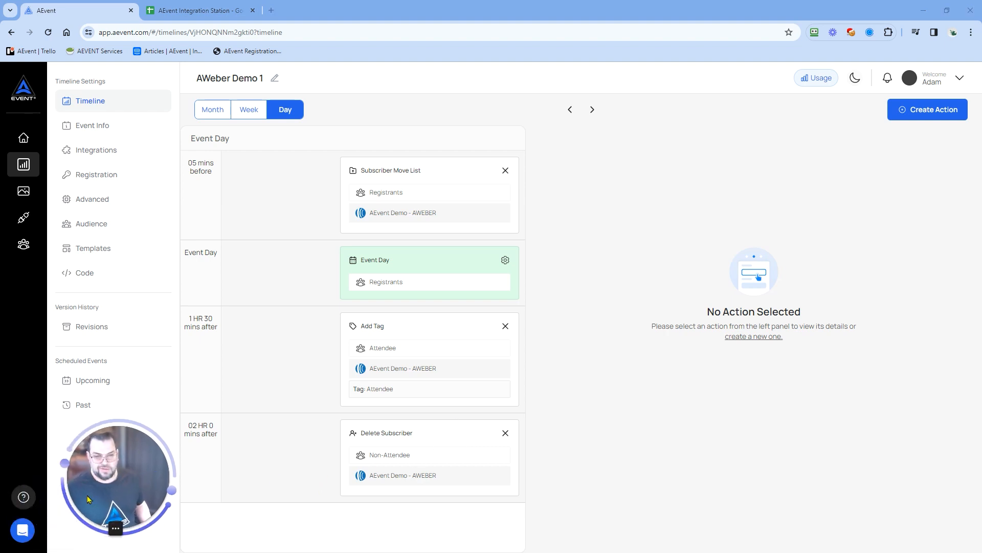
pyautogui.click(23, 530)
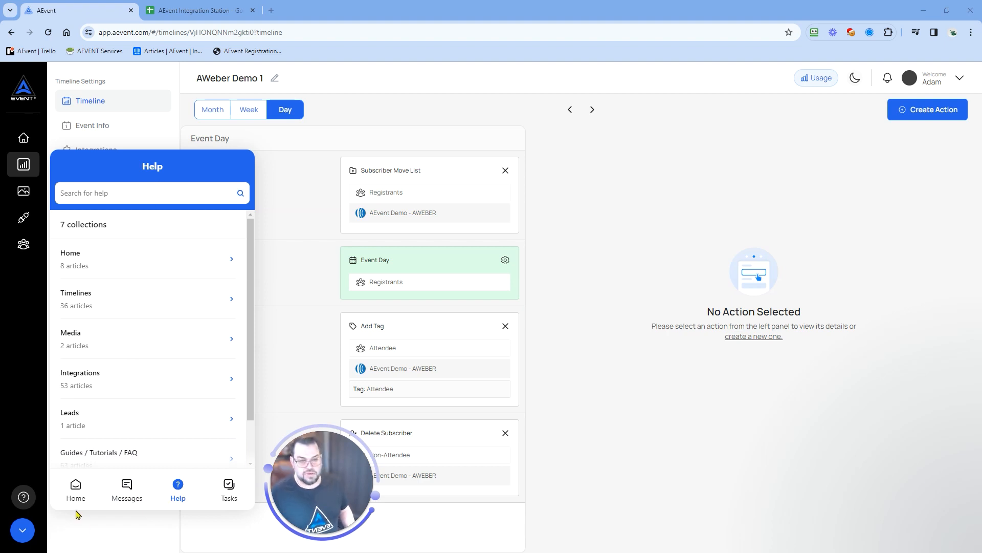
pyautogui.click(126, 490)
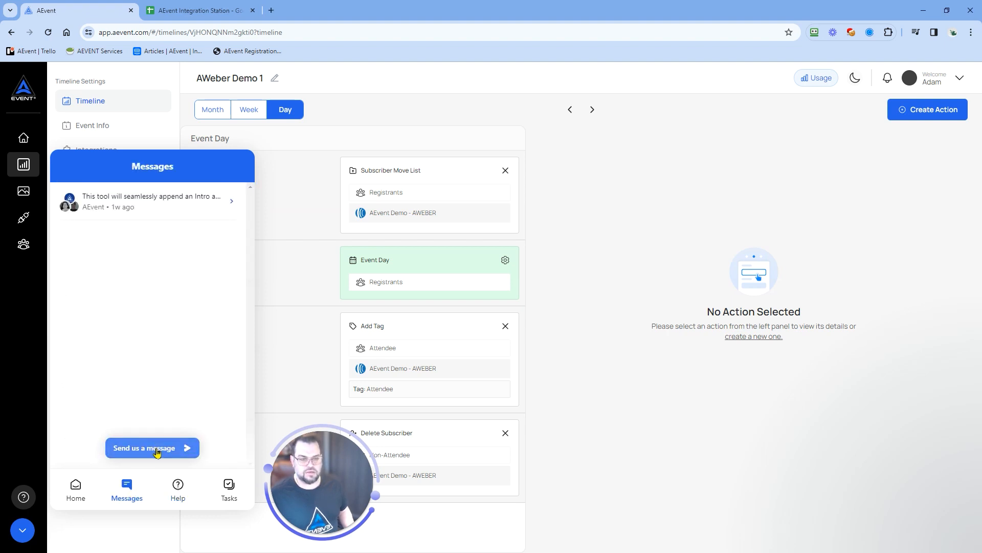
pyautogui.click(161, 452)
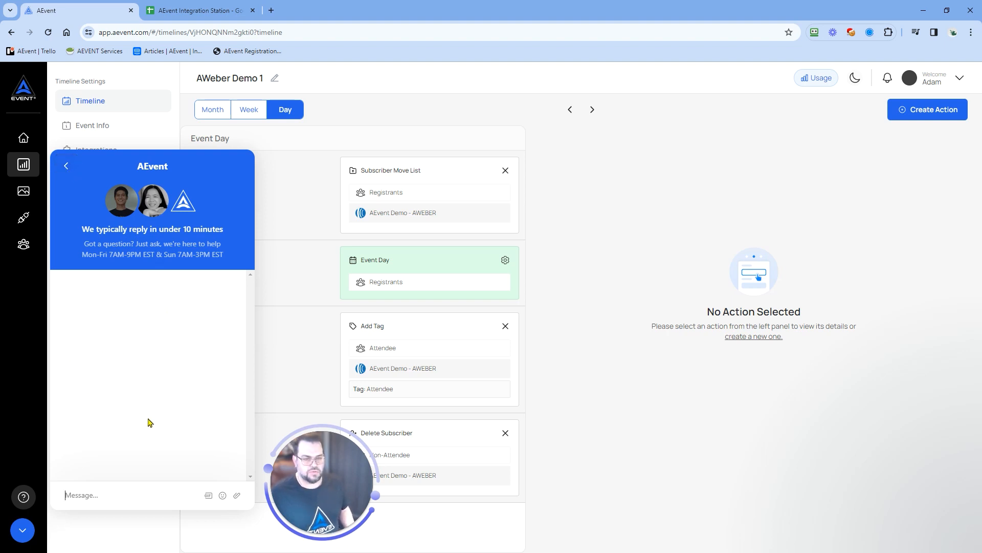
pyautogui.click(68, 164)
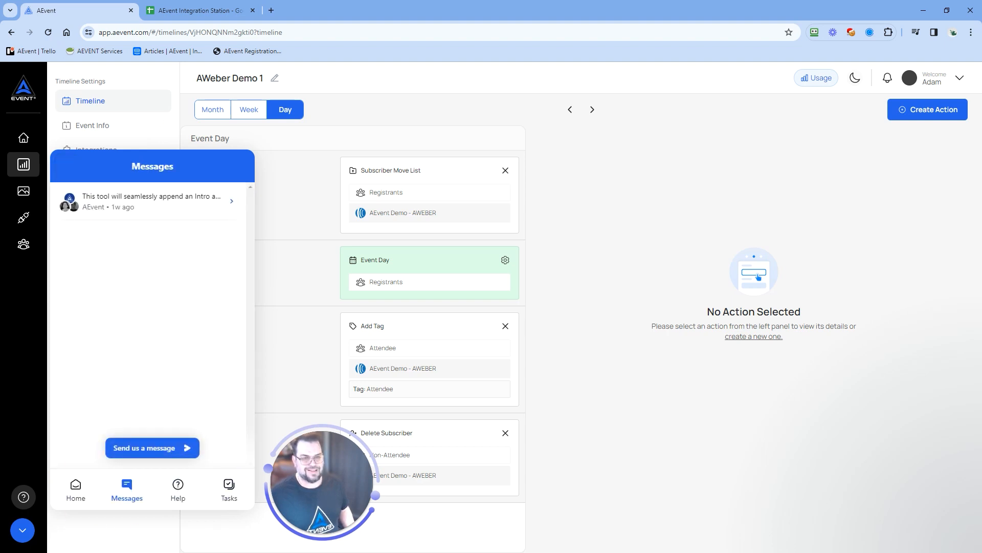
pyautogui.click(27, 533)
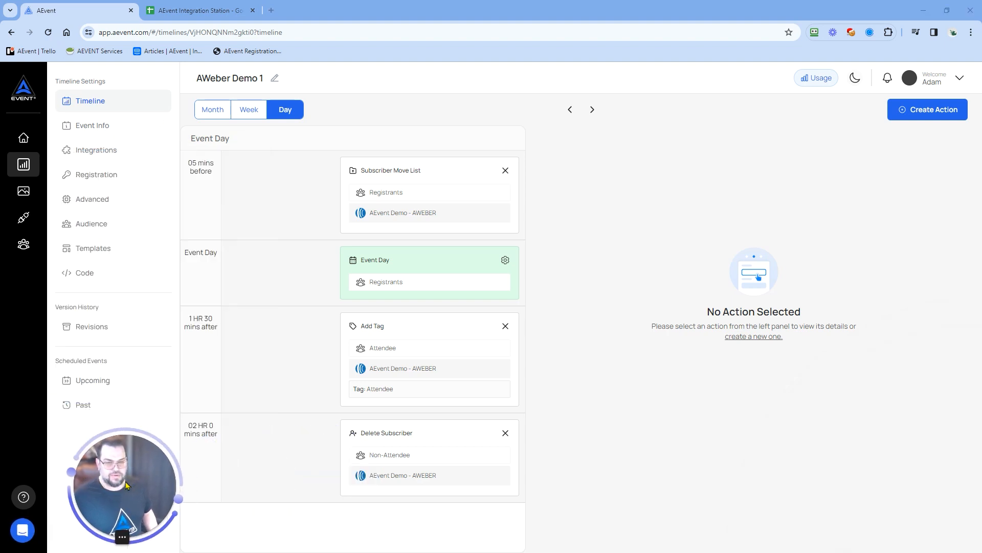